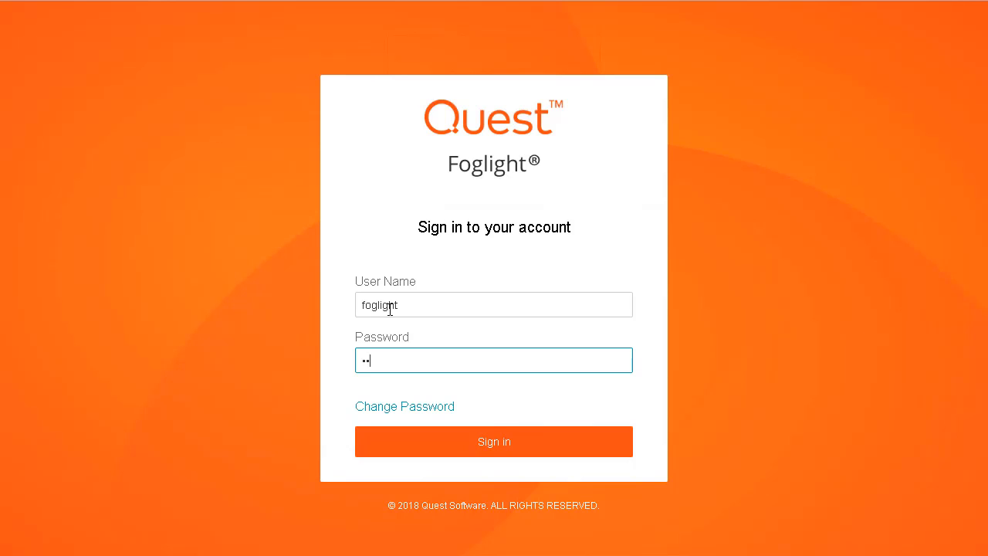
# Sign in and open the Cartridge Inventory dashboard from the Expert View navigation
pyautogui.press('Return')
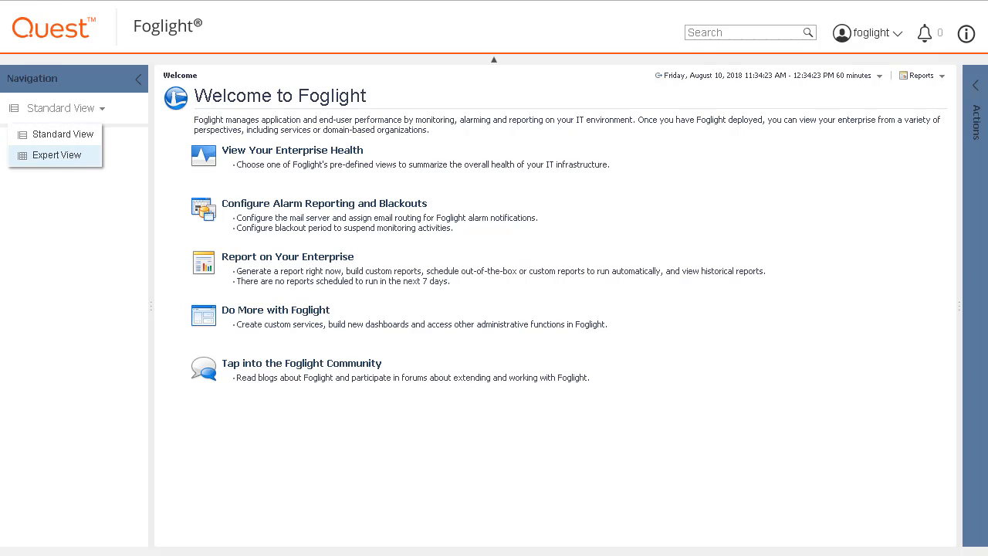
pyautogui.click(56, 155)
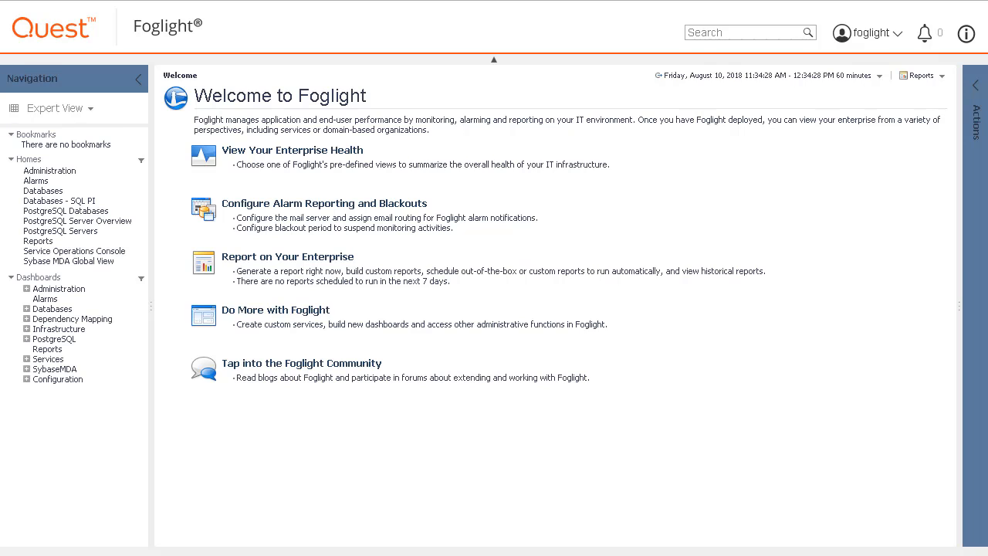
pyautogui.click(26, 289)
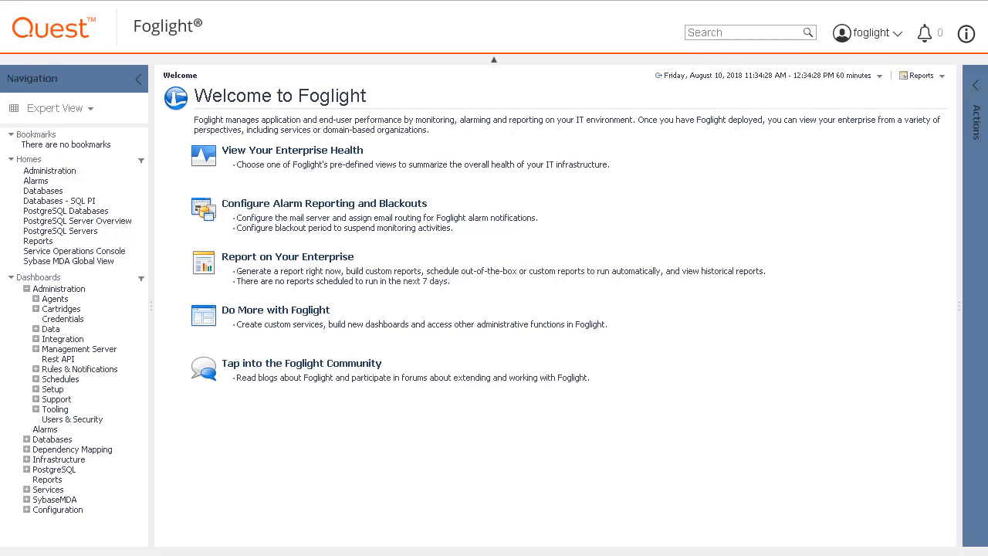
pyautogui.click(36, 309)
pyautogui.click(77, 319)
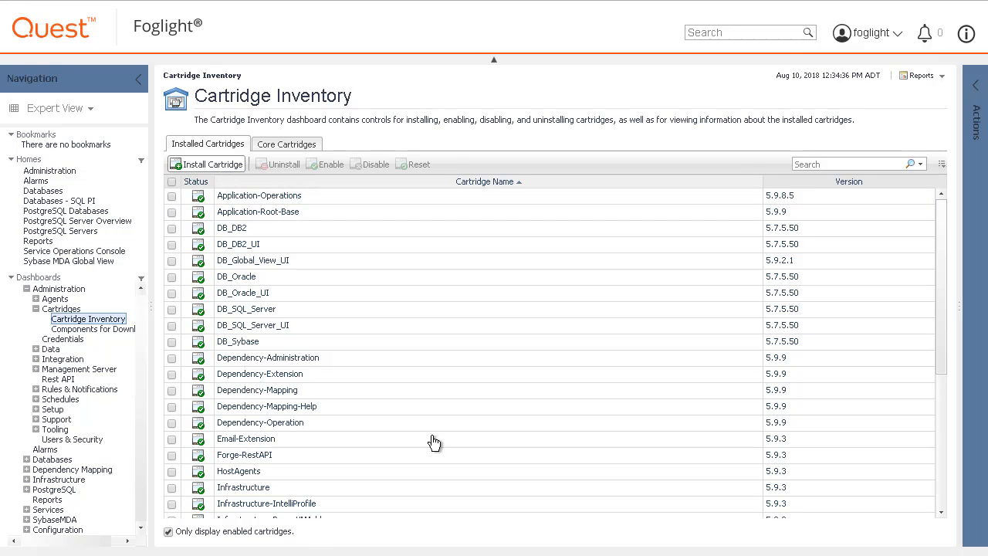
# Install the cartridge file MySQLAgent-5_9_2_1.car from the Downloads folder with Enable on Install active
pyautogui.click(207, 165)
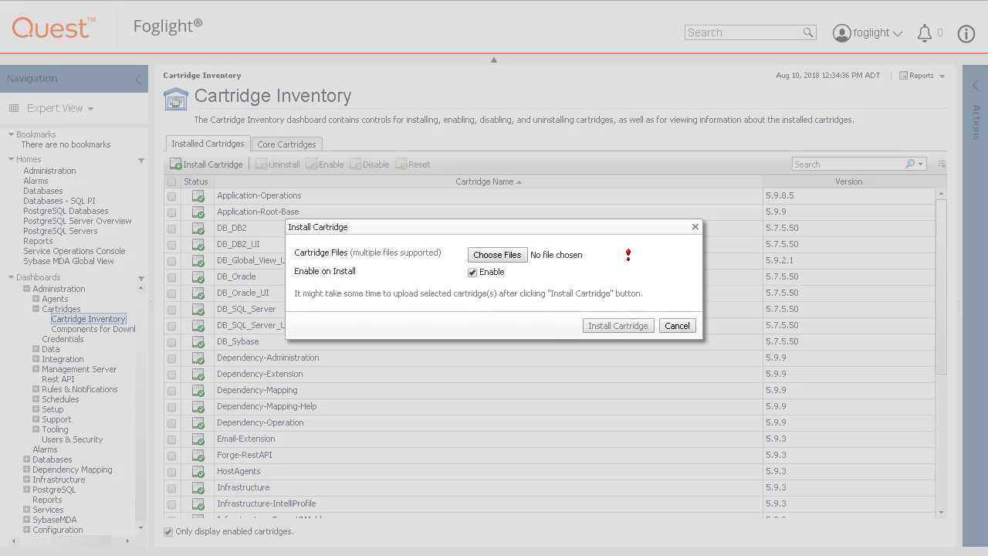
pyautogui.click(514, 258)
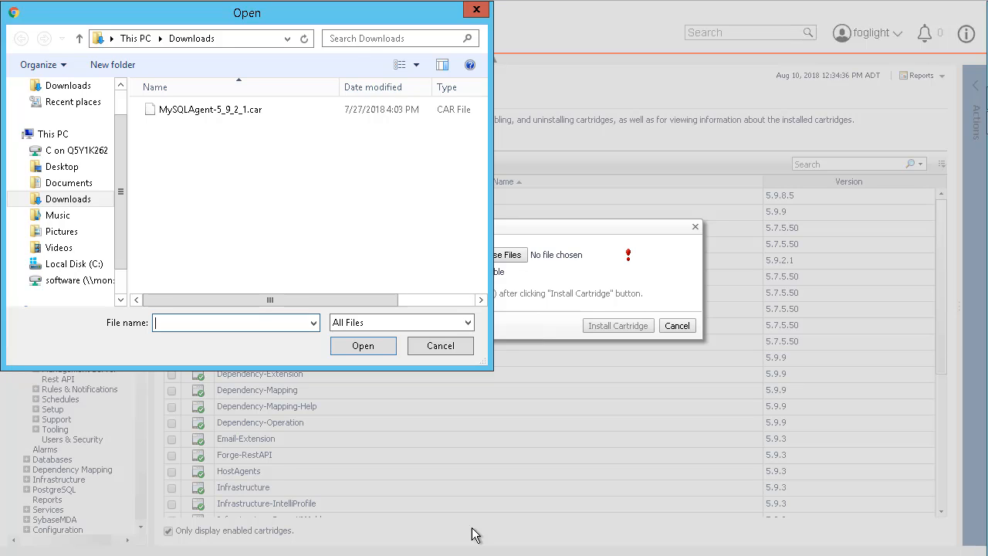
pyautogui.doubleClick(237, 113)
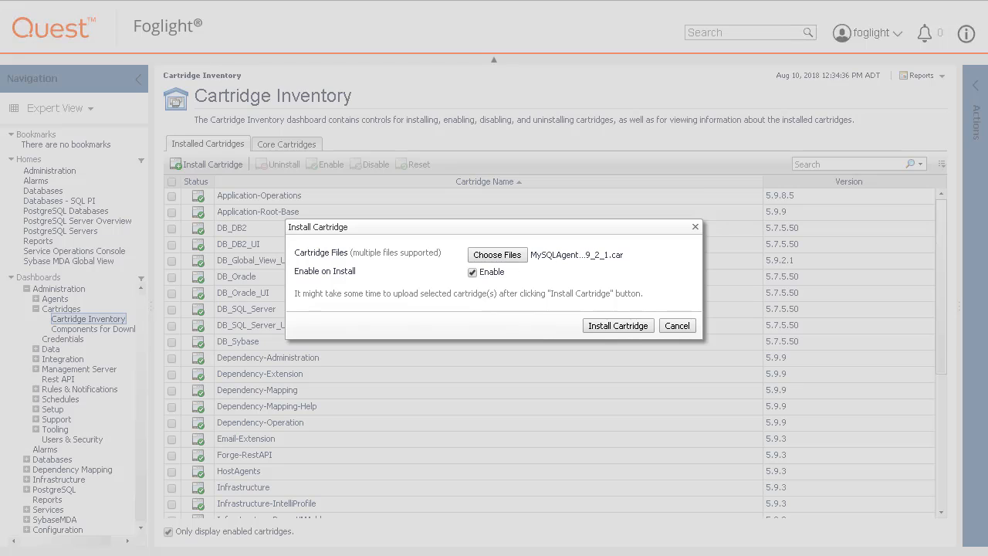
pyautogui.click(622, 324)
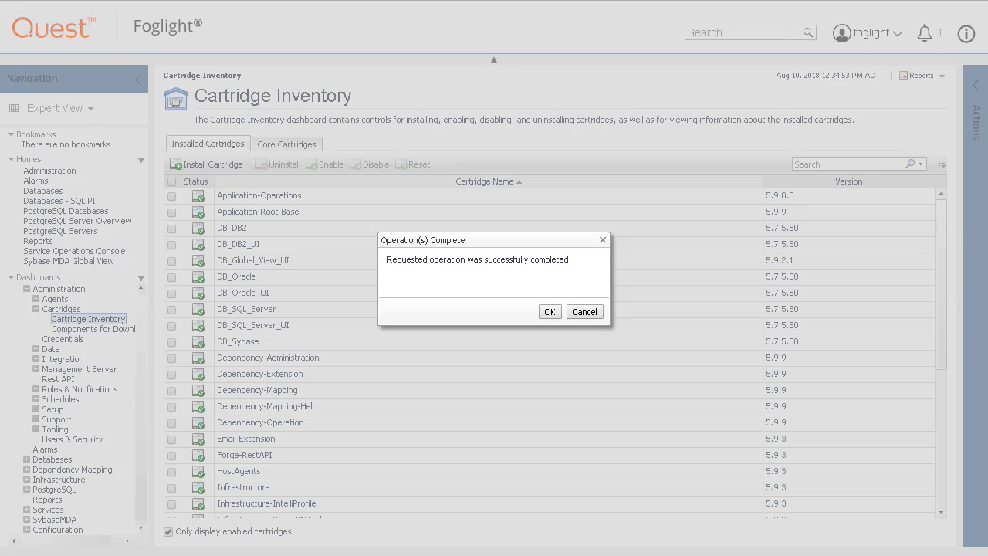
pyautogui.click(549, 312)
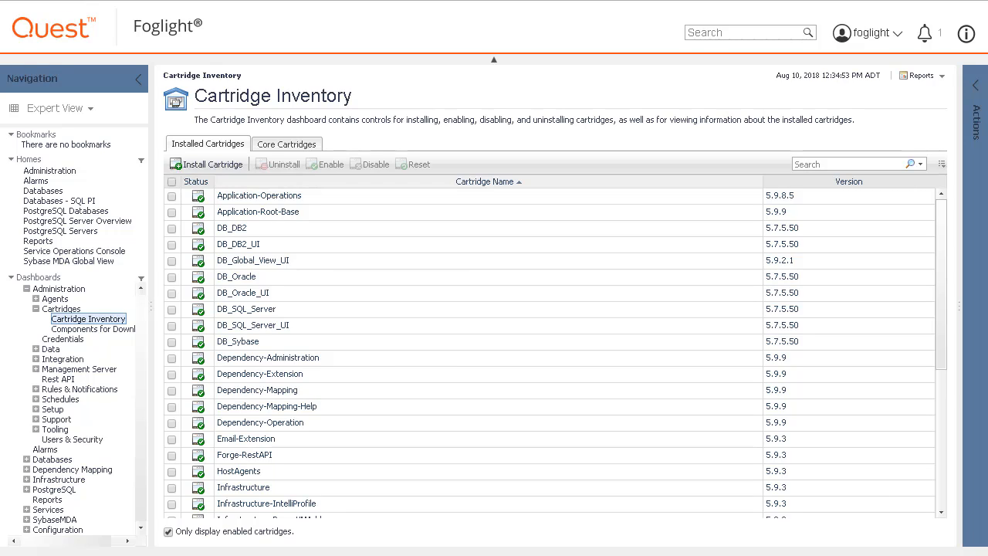
# From the Agent Status dashboard, deploy the MySQLAgent package to the host monsma.foglight.ts.hal.ca.qsft
pyautogui.click(35, 299)
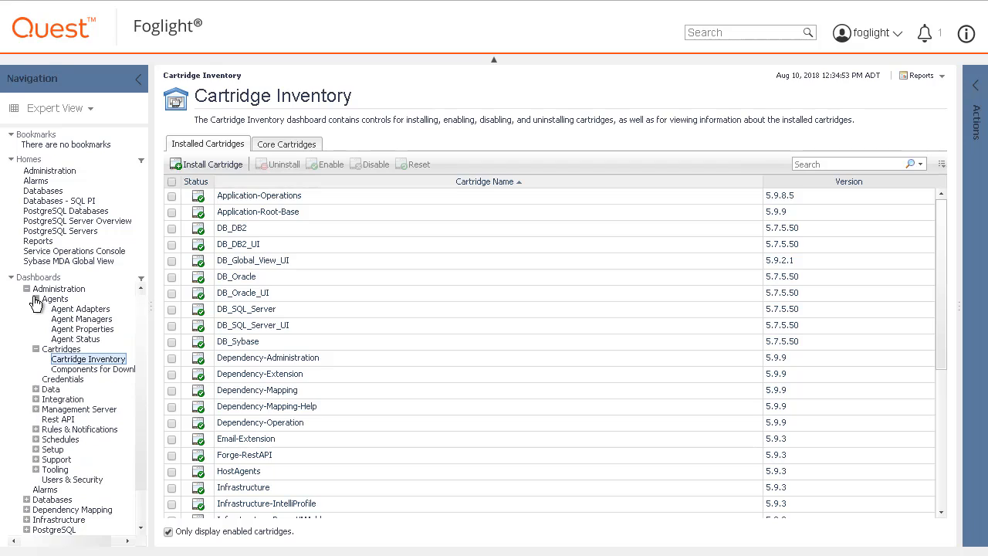
pyautogui.click(71, 339)
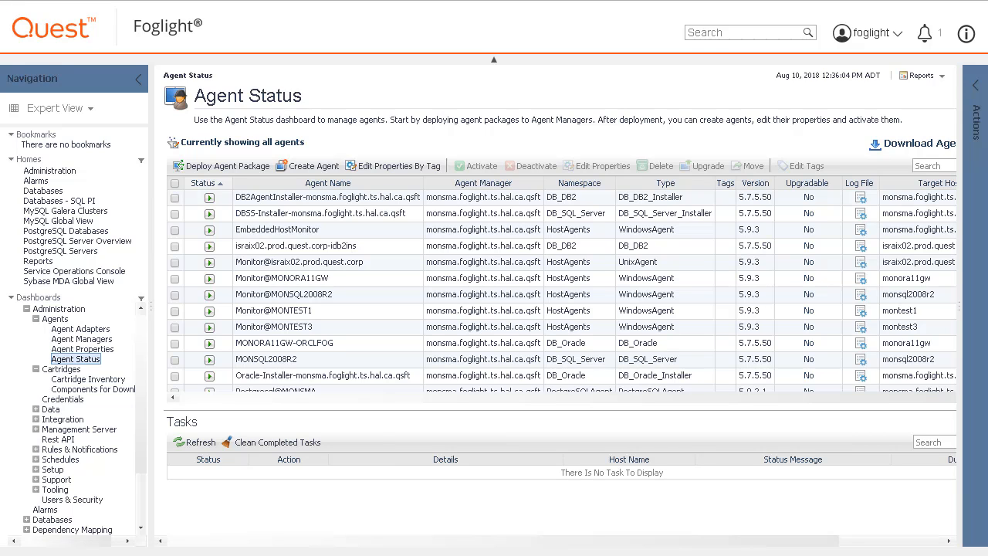
pyautogui.click(218, 166)
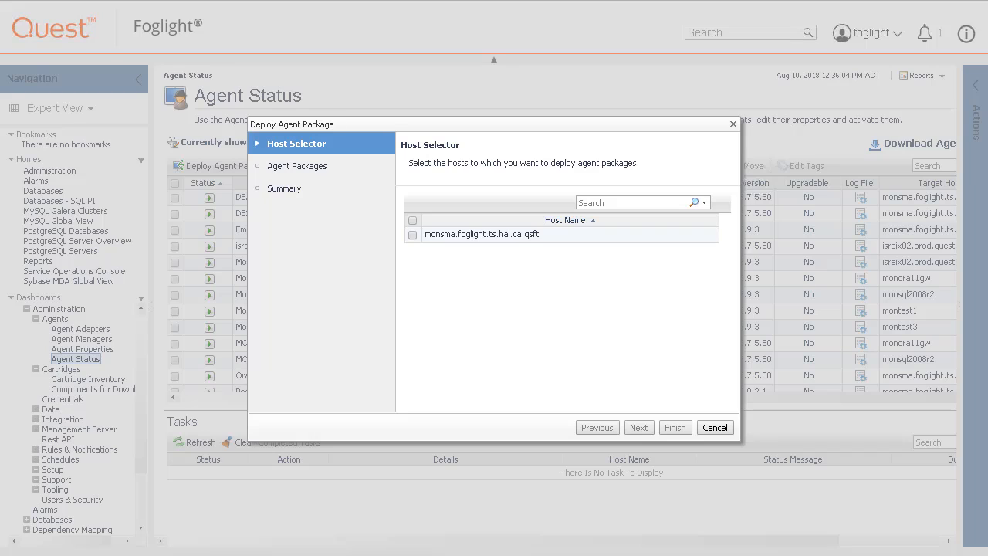
pyautogui.click(413, 234)
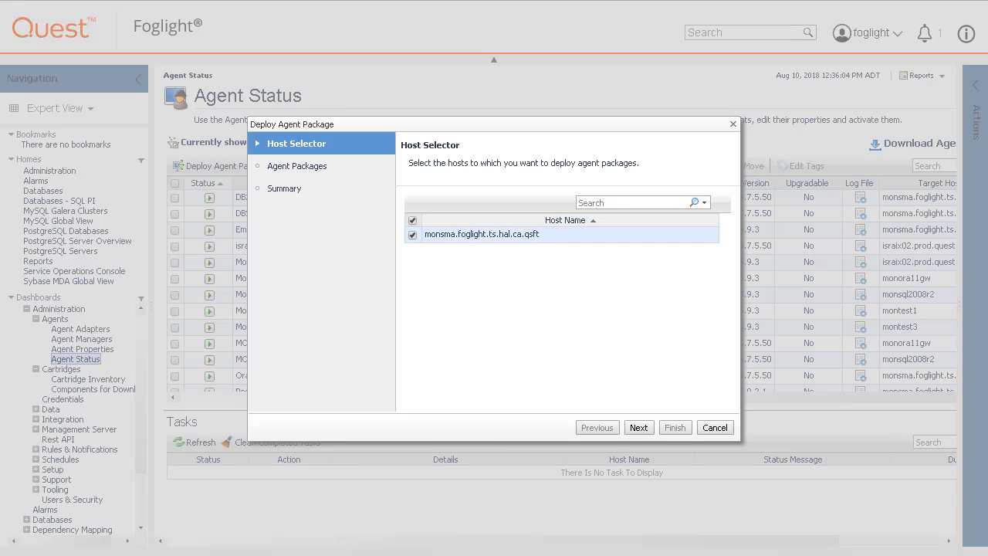
pyautogui.click(640, 428)
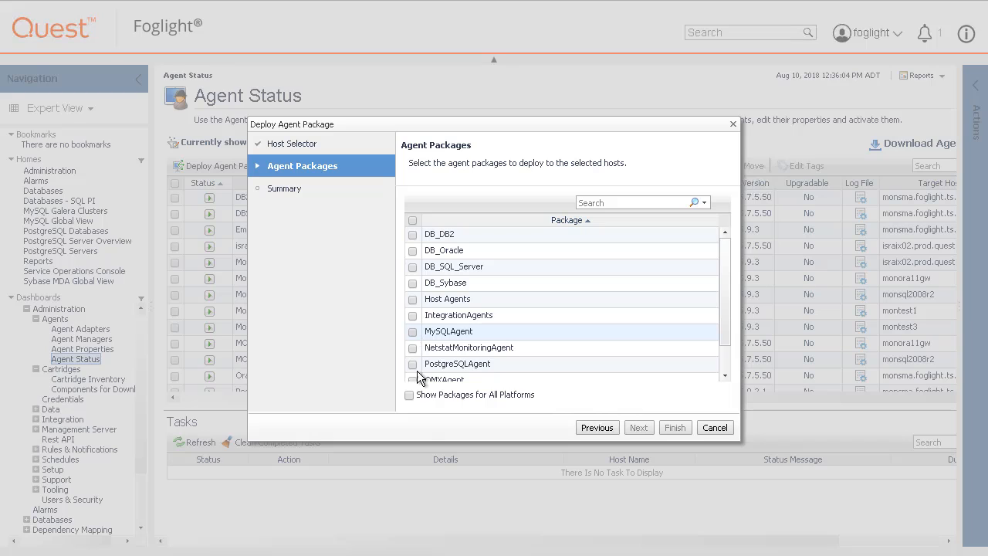
pyautogui.click(412, 331)
pyautogui.click(640, 427)
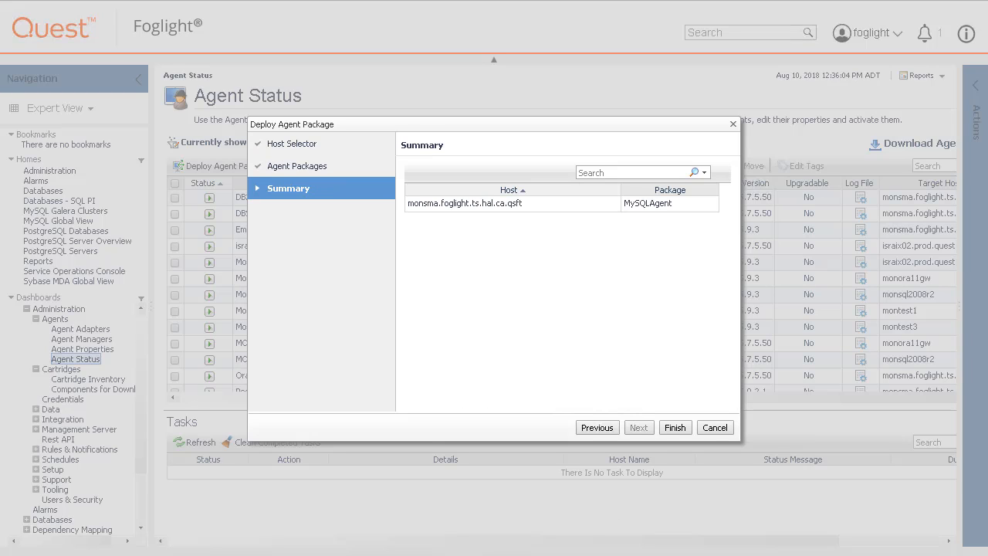
pyautogui.click(674, 428)
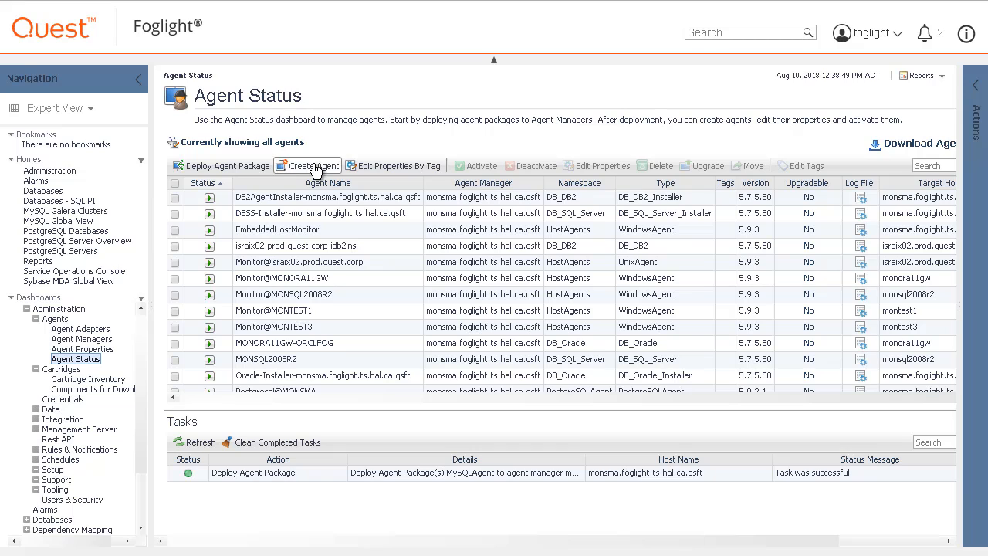
# Start creating an agent on monsma.foglight.ts.hal.ca.qsft and choose MySQLAgent as the agent type
pyautogui.click(314, 167)
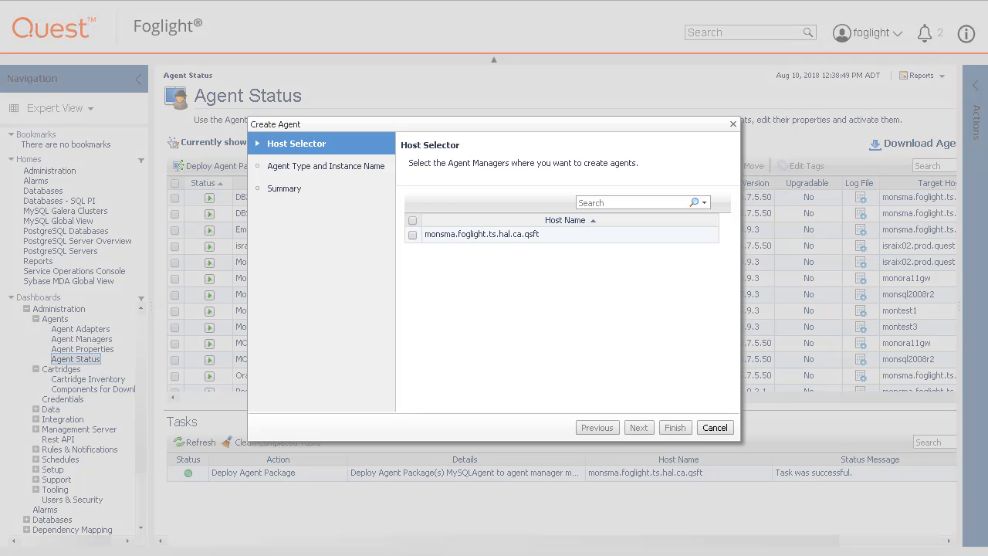
pyautogui.click(412, 235)
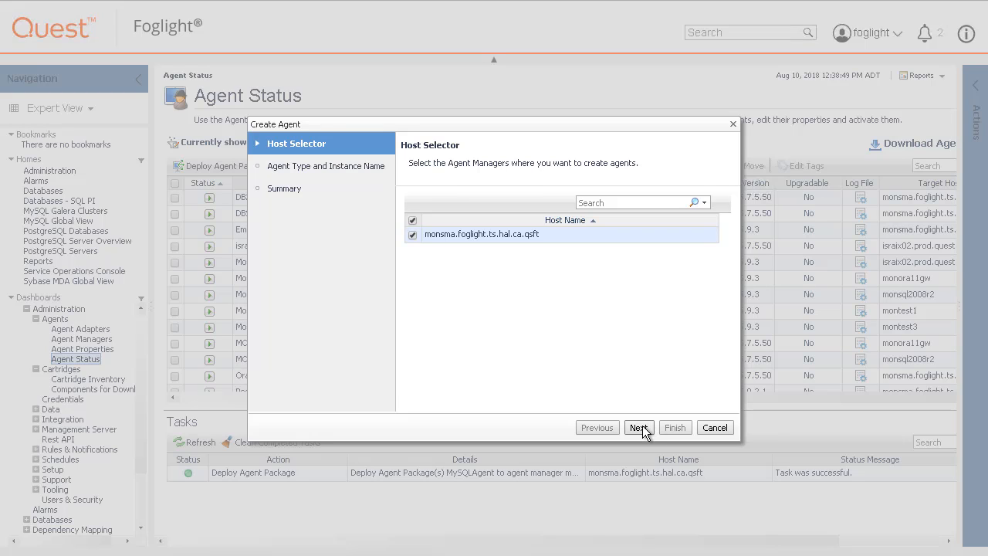
pyautogui.click(641, 427)
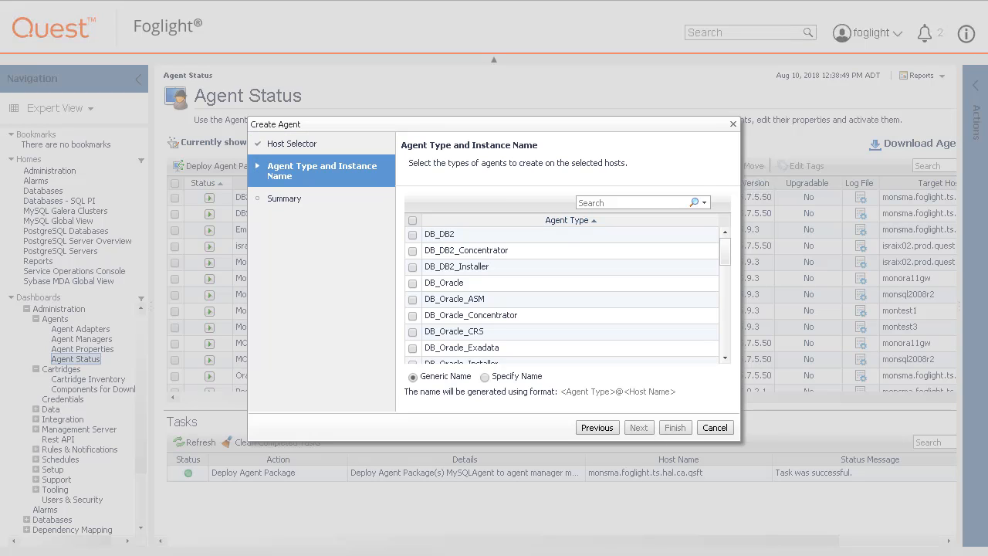
pyautogui.click(725, 329)
pyautogui.click(727, 332)
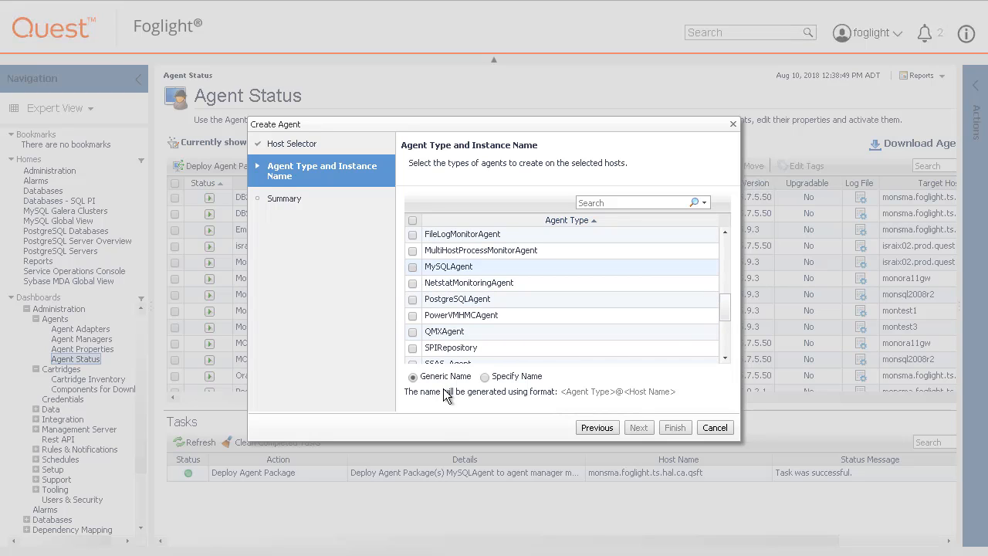
pyautogui.click(412, 267)
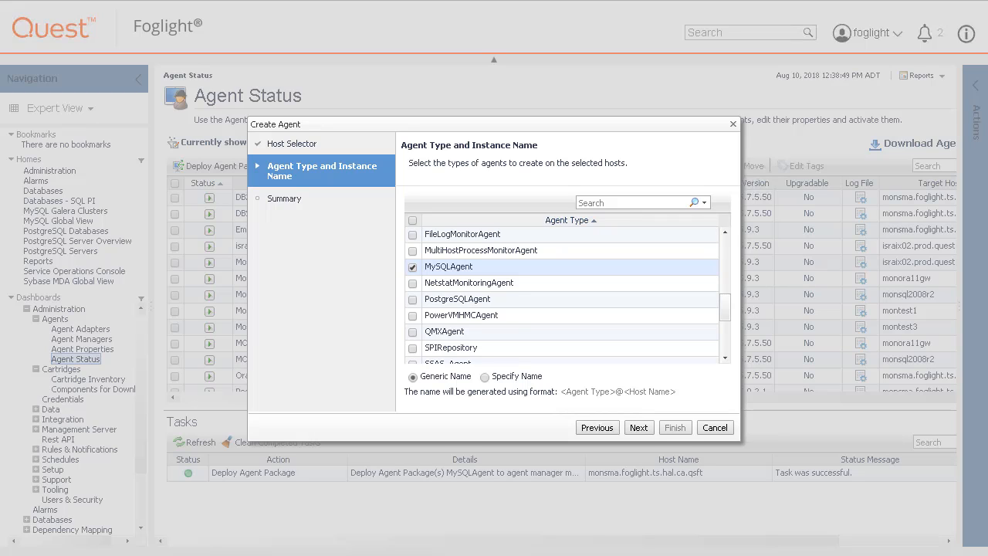
# Specify MySQLAgent@MONTEST1 as the agent instance name and finish creating the agent
pyautogui.click(485, 376)
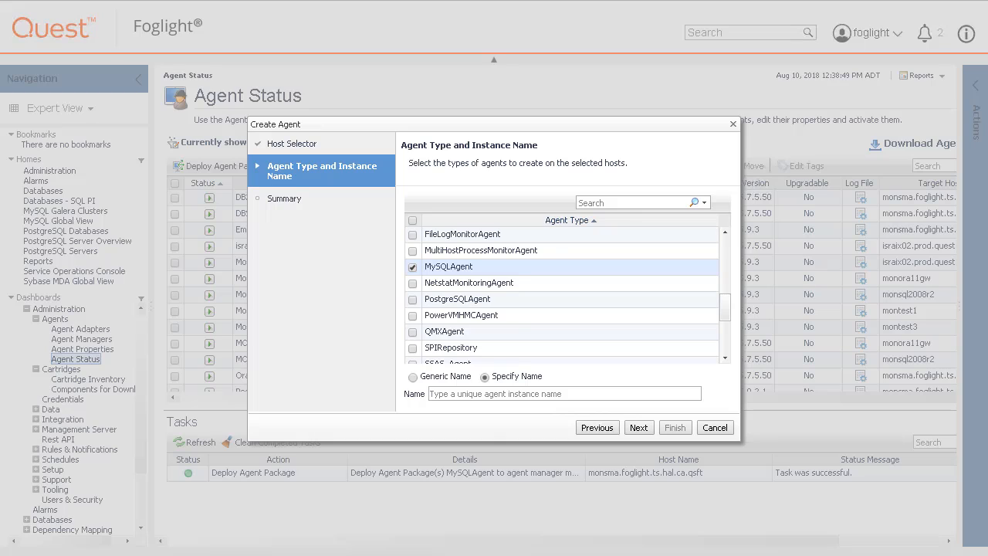
pyautogui.click(462, 392)
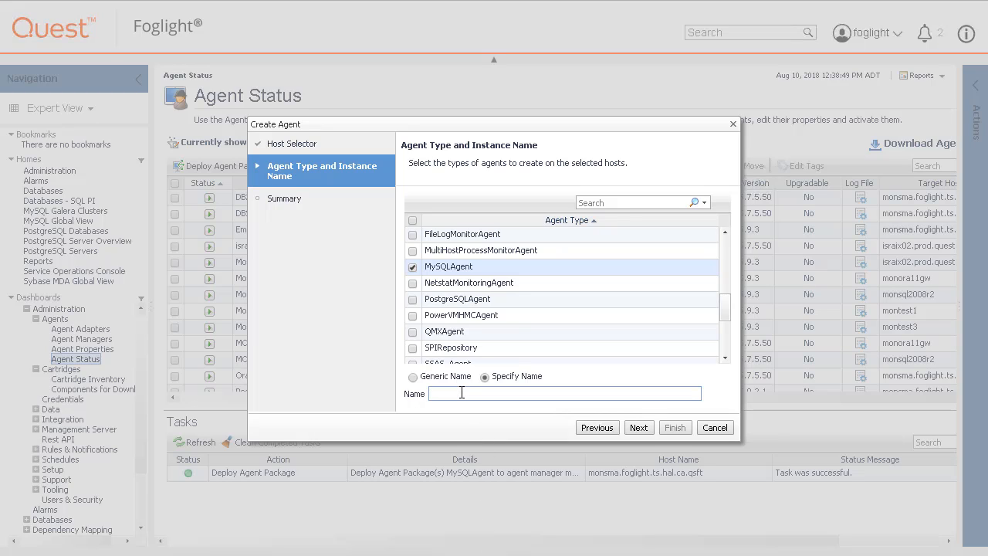
pyautogui.write('MySQLAgent@MONTEST1')
pyautogui.click(636, 428)
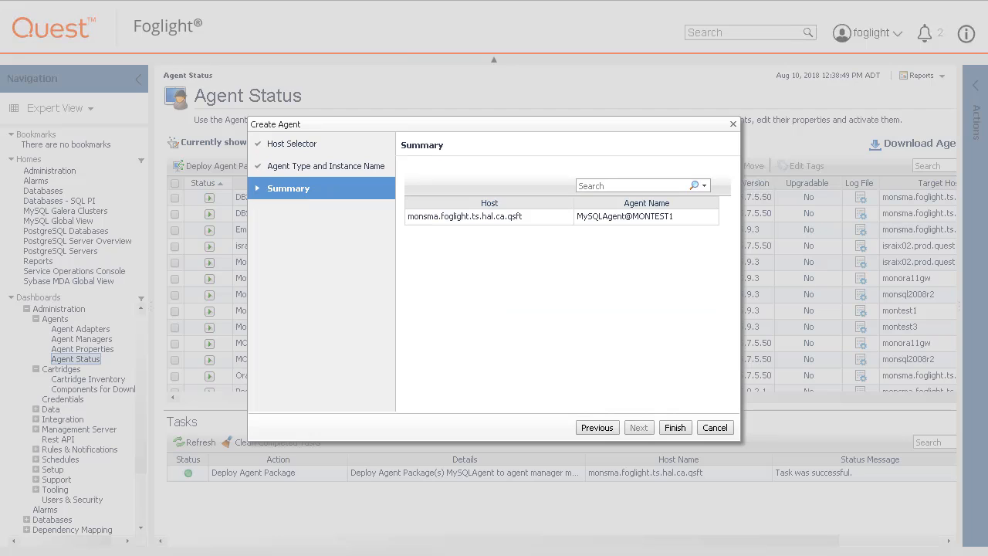
pyautogui.click(673, 427)
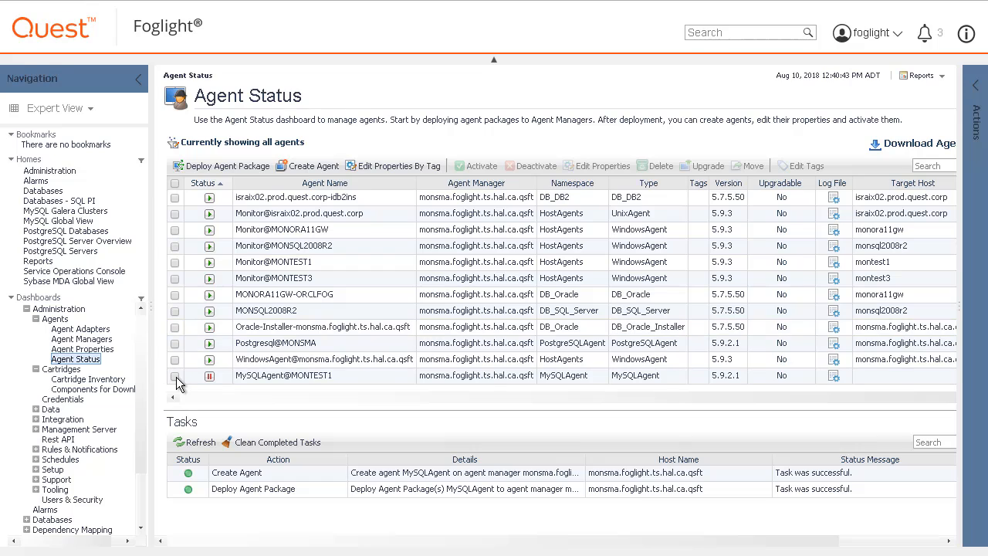
# Edit the properties of MySQLAgent@MONTEST1 for this agent only, setting Database Host to MONTEST1 and Database Port to 13306
pyautogui.click(176, 377)
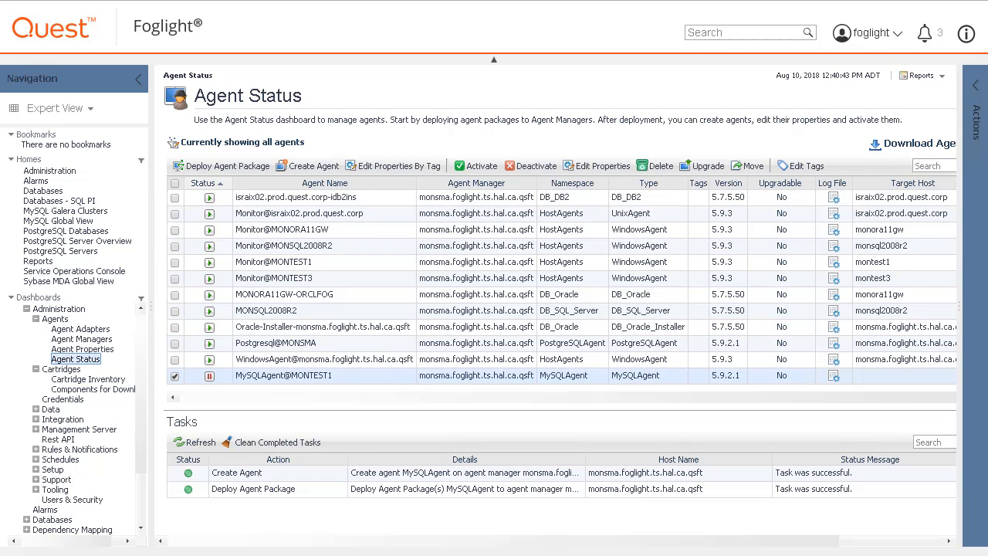
pyautogui.click(596, 166)
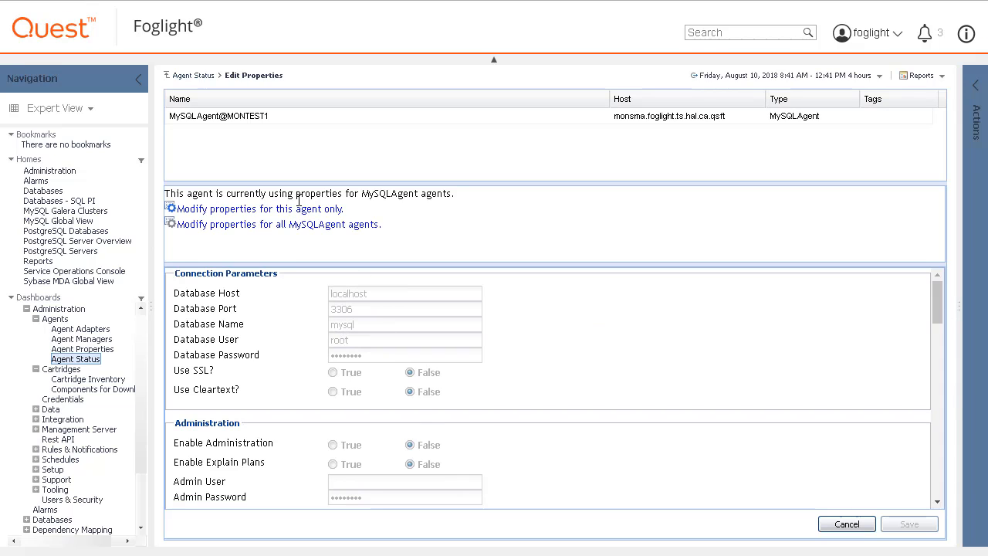
pyautogui.click(260, 208)
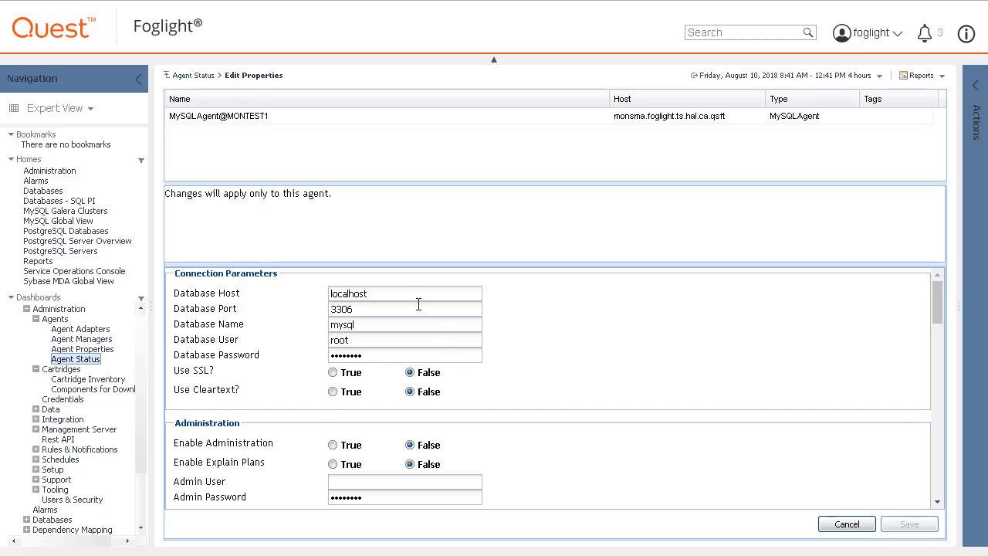
pyautogui.moveTo(405, 293); pyautogui.dragTo(297, 289)
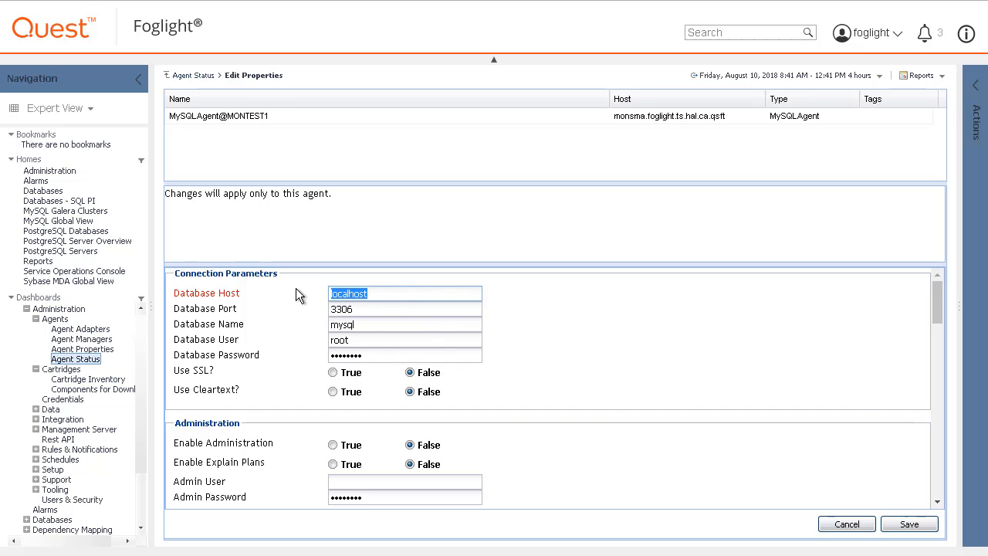
pyautogui.write('MONTEST1')
pyautogui.doubleClick(350, 308)
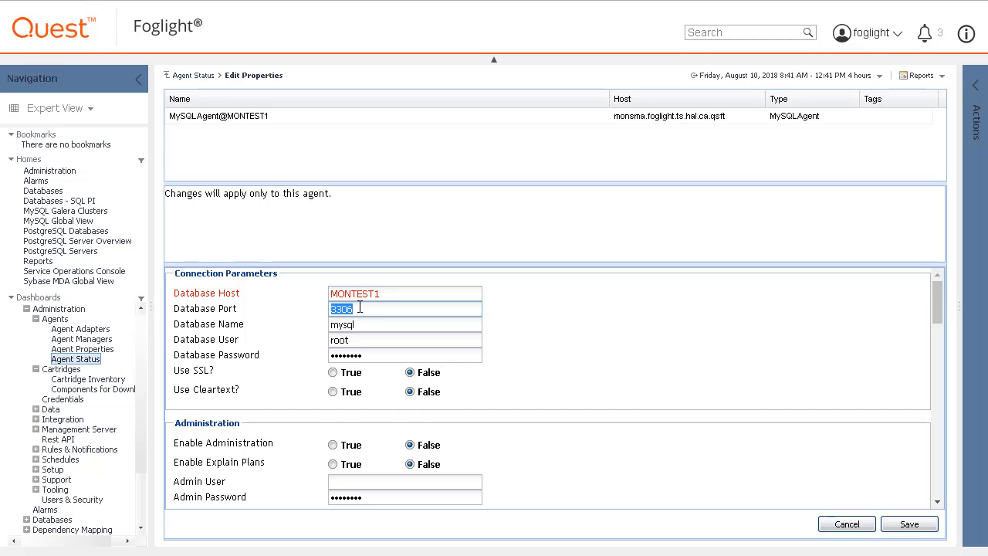
pyautogui.write('13306')
pyautogui.press('Tab')
# Set the Database User to foglight and enter the database password in the connection parameters
pyautogui.doubleClick(380, 340)
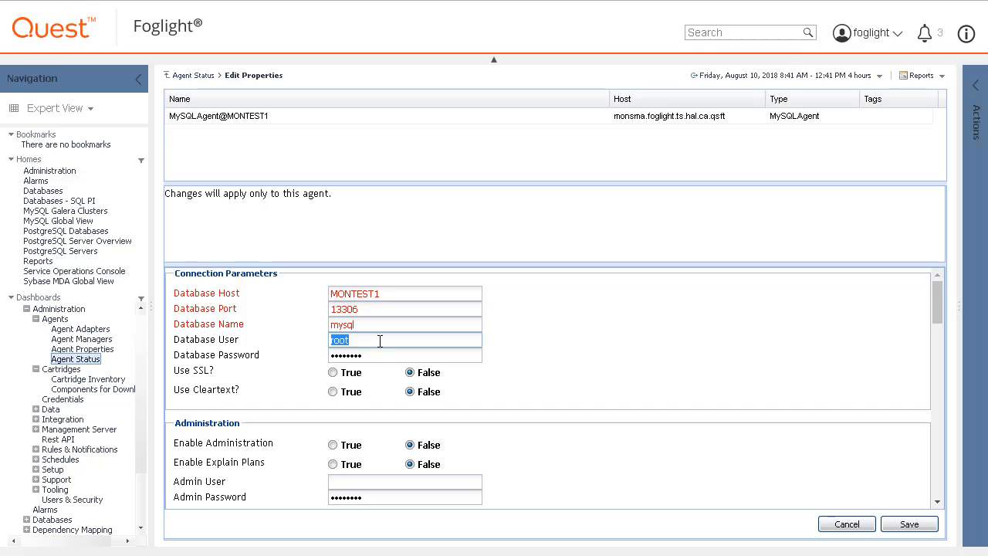
pyautogui.write('foglight')
pyautogui.press('Tab')
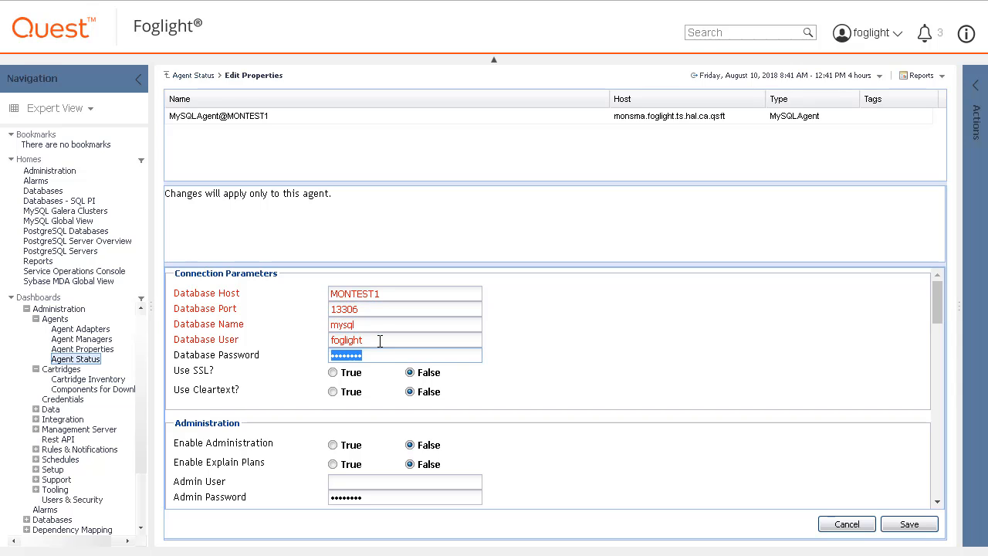
pyautogui.write('pass')
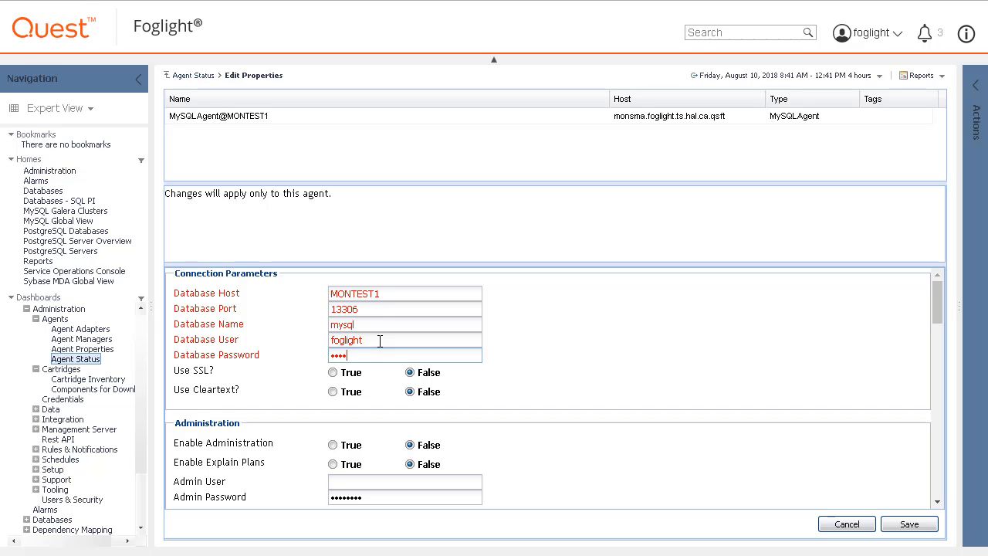
pyautogui.write('word')
pyautogui.click(386, 378)
# Enable both Administration and Explain Plans for the MySQL agent and set the Admin User to root
pyautogui.click(333, 445)
pyautogui.click(333, 464)
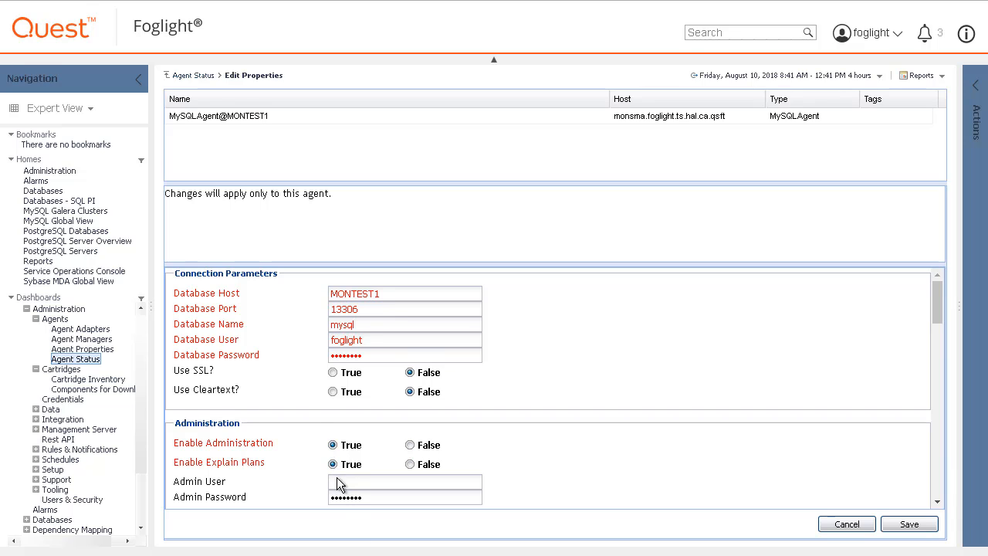
pyautogui.click(338, 480)
pyautogui.write('root')
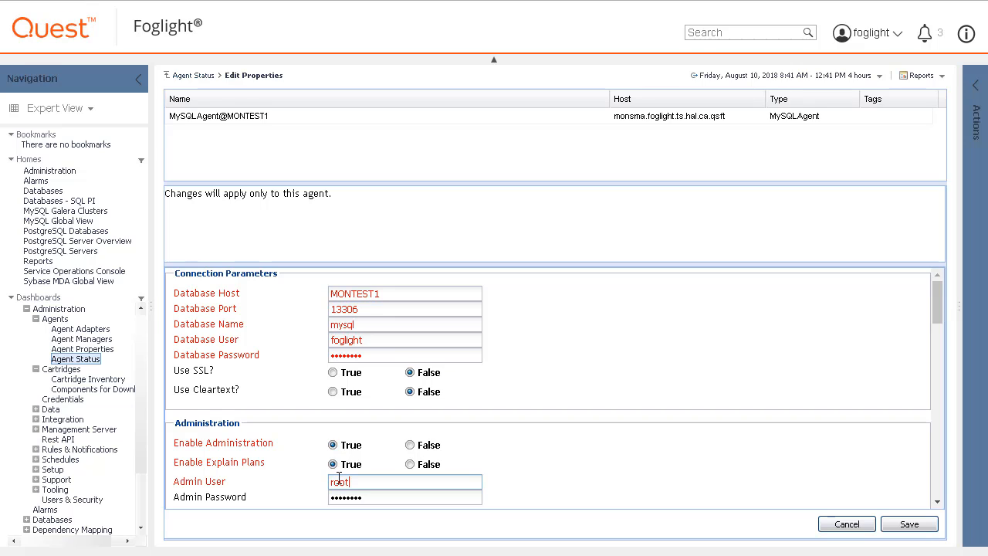
# Enter the admin password and save the properties of MySQLAgent@MONTEST1
pyautogui.press('Tab')
pyautogui.write('•••••••')
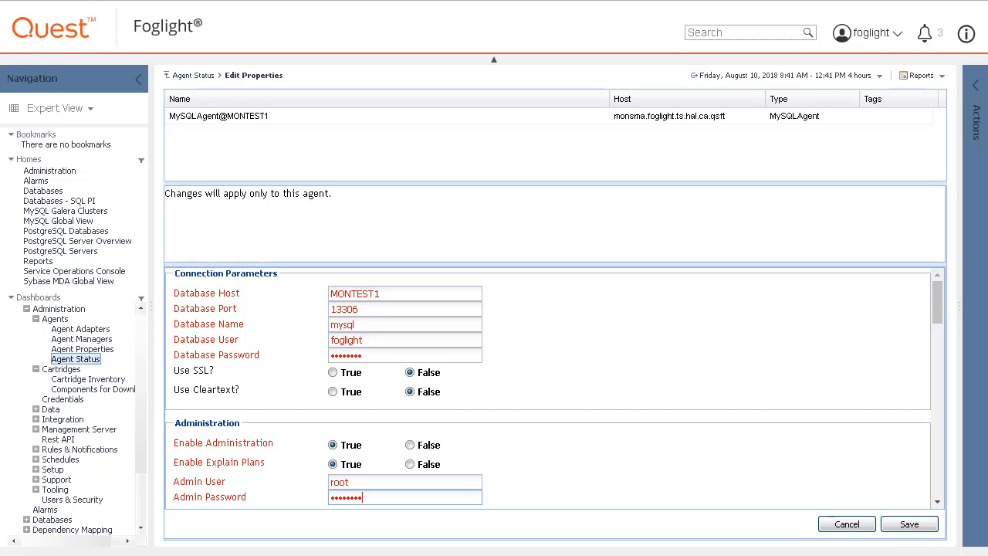
pyautogui.click(907, 524)
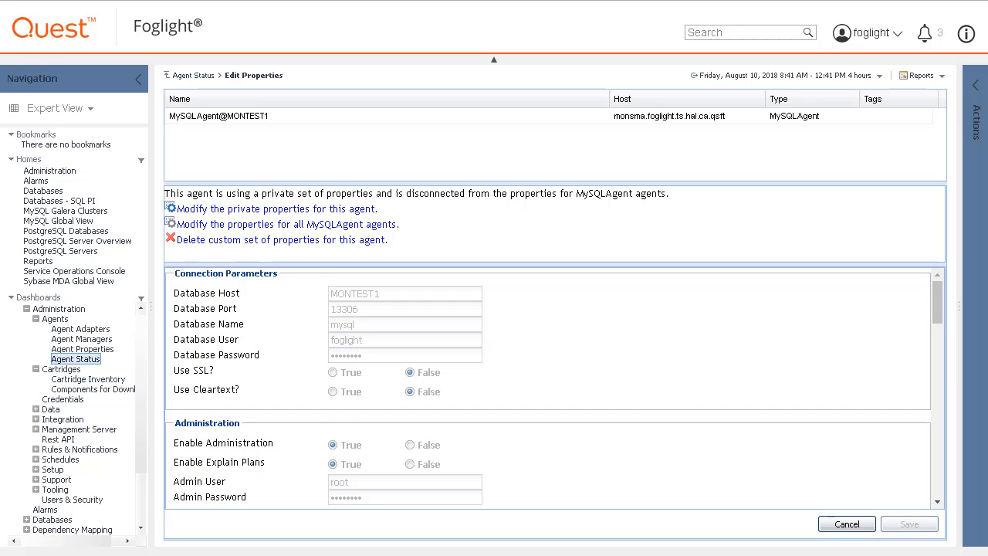
# Return to the Agent Status dashboard, select MySQLAgent@MONTEST1 and activate it
pyautogui.click(189, 76)
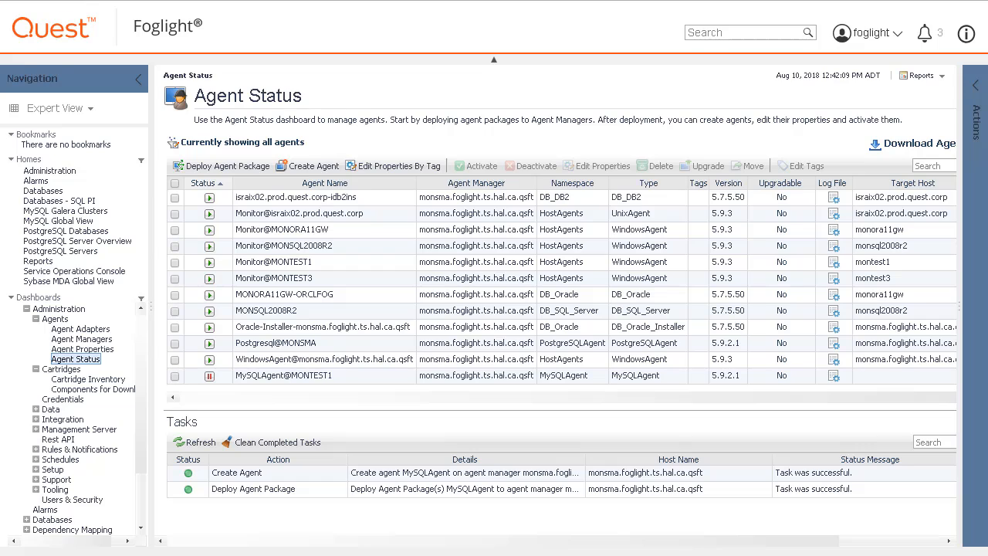
pyautogui.click(174, 376)
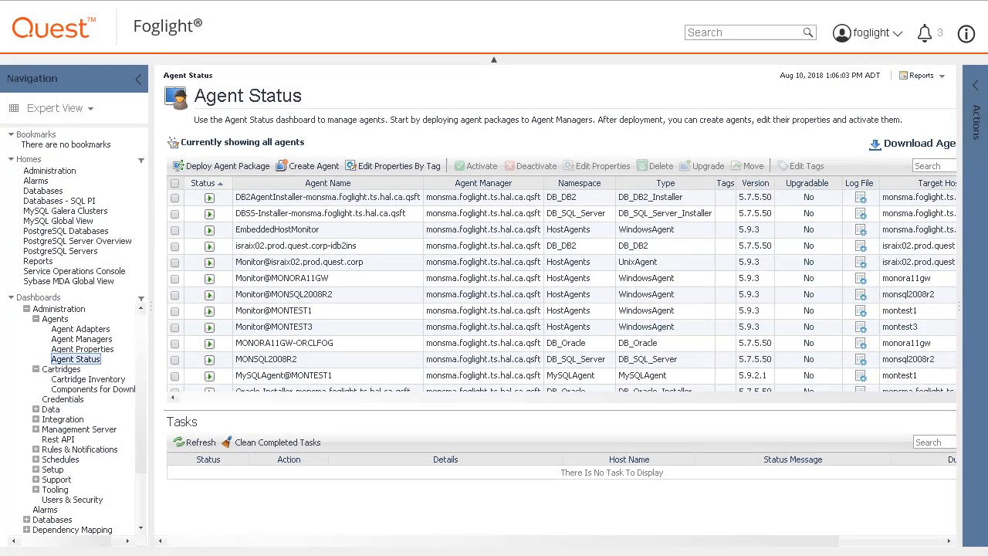
# Open the Databases dashboard to view the monitored database instances
pyautogui.click(43, 190)
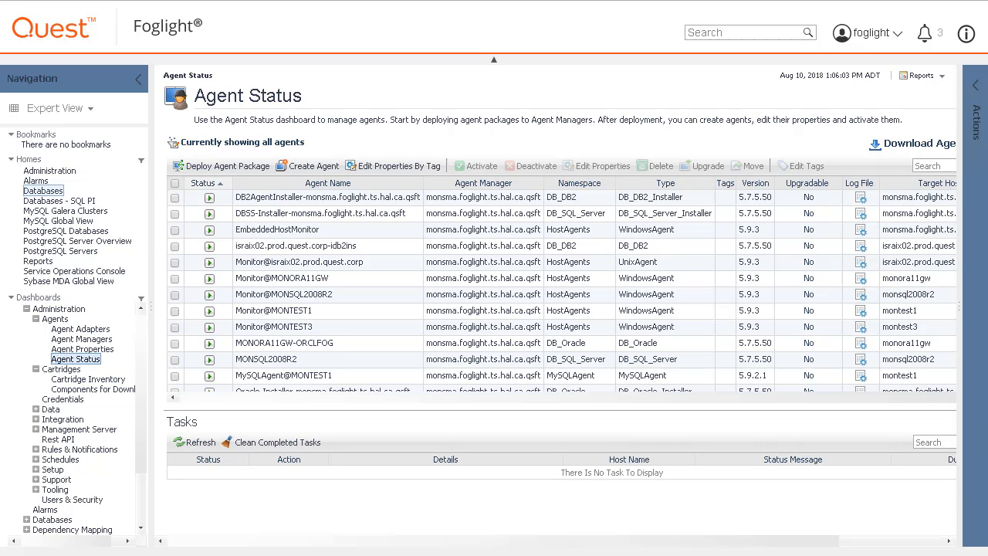